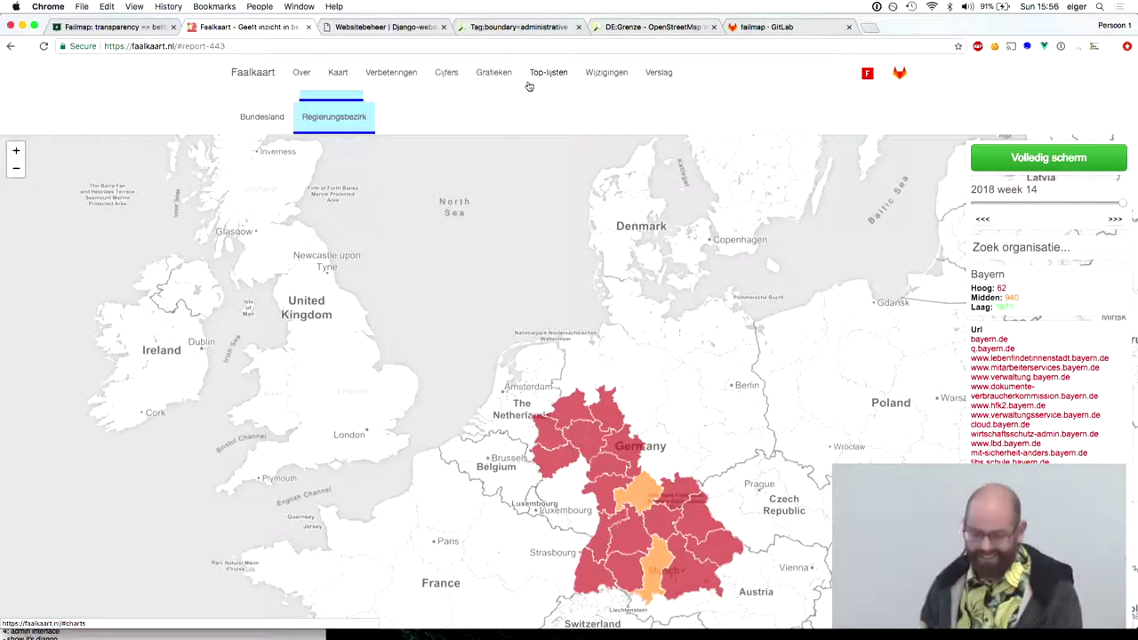
Check the presentation notes in TextEdit, and switch to the Faalkaart admin dashboard in Chrome.
{"action": "left_click", "coordinate": [106, 637]}
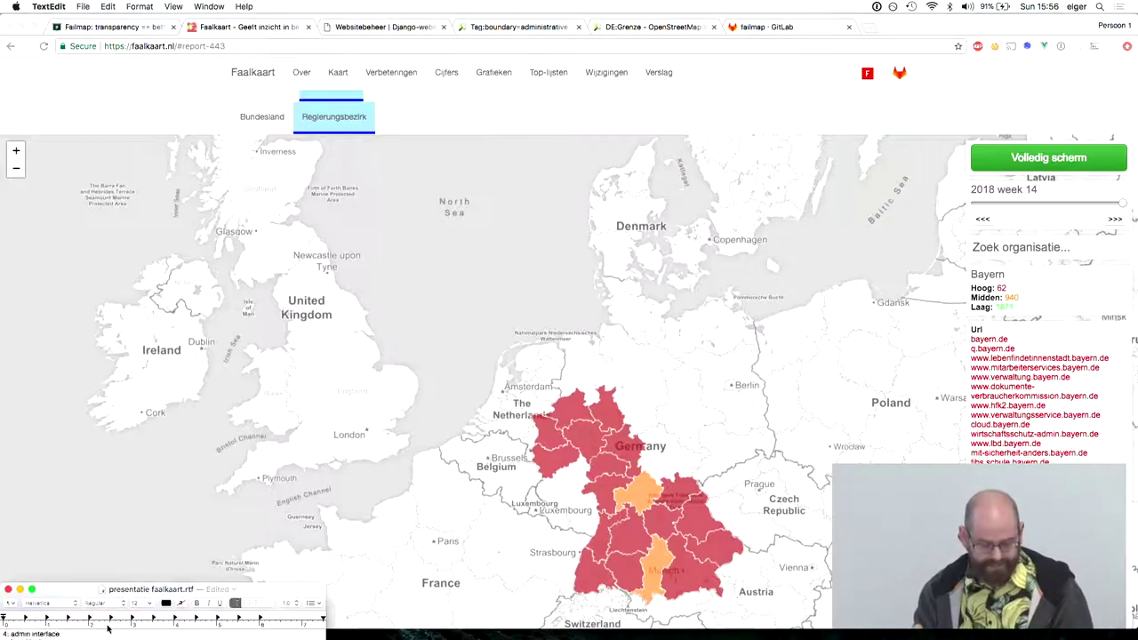
{"action": "left_click", "coordinate": [380, 27]}
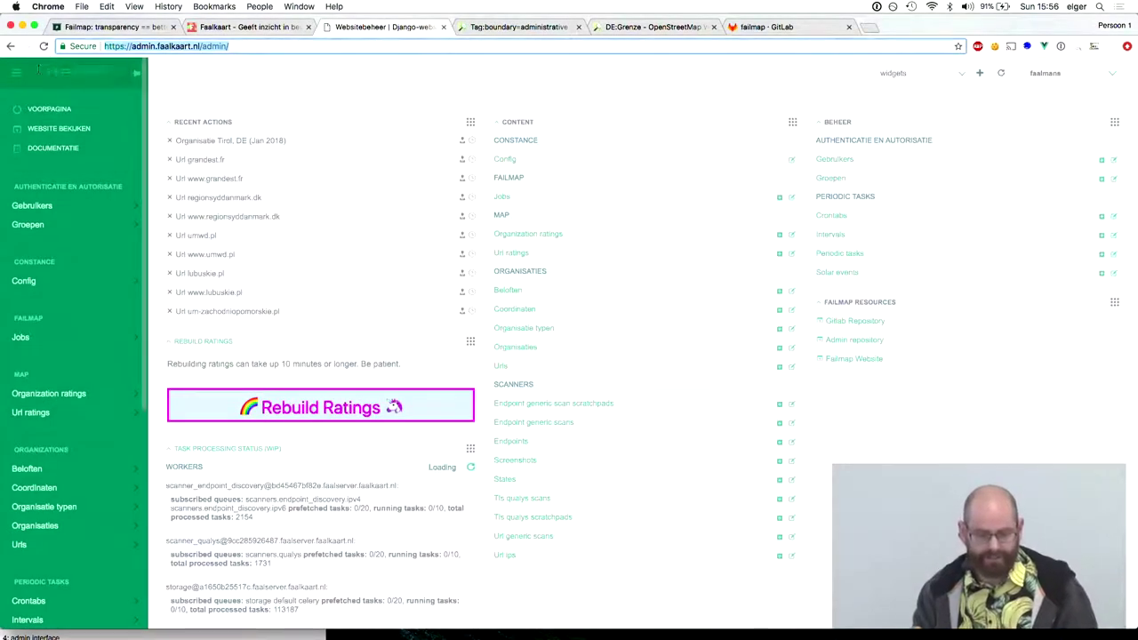
{"action": "left_click", "coordinate": [75, 71]}
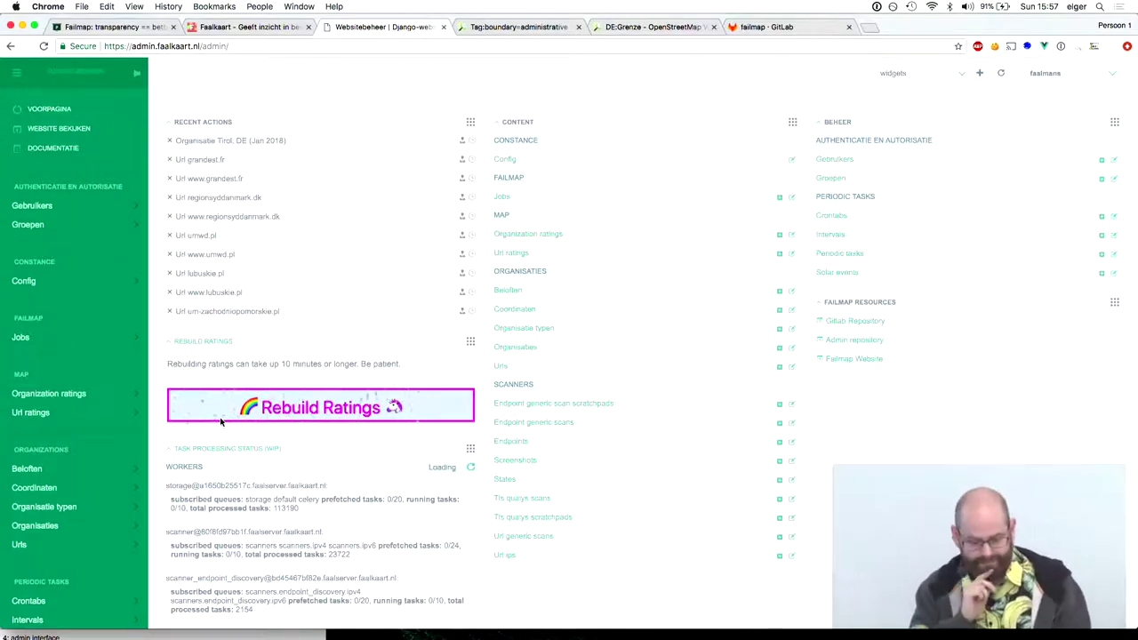
Open the Organisaties list in the admin site and look through the registered organisations.
{"action": "scroll", "coordinate": [104, 427], "scroll_direction": "down", "scroll_amount": 1}
{"action": "scroll", "coordinate": [104, 426], "scroll_direction": "down", "scroll_amount": 3}
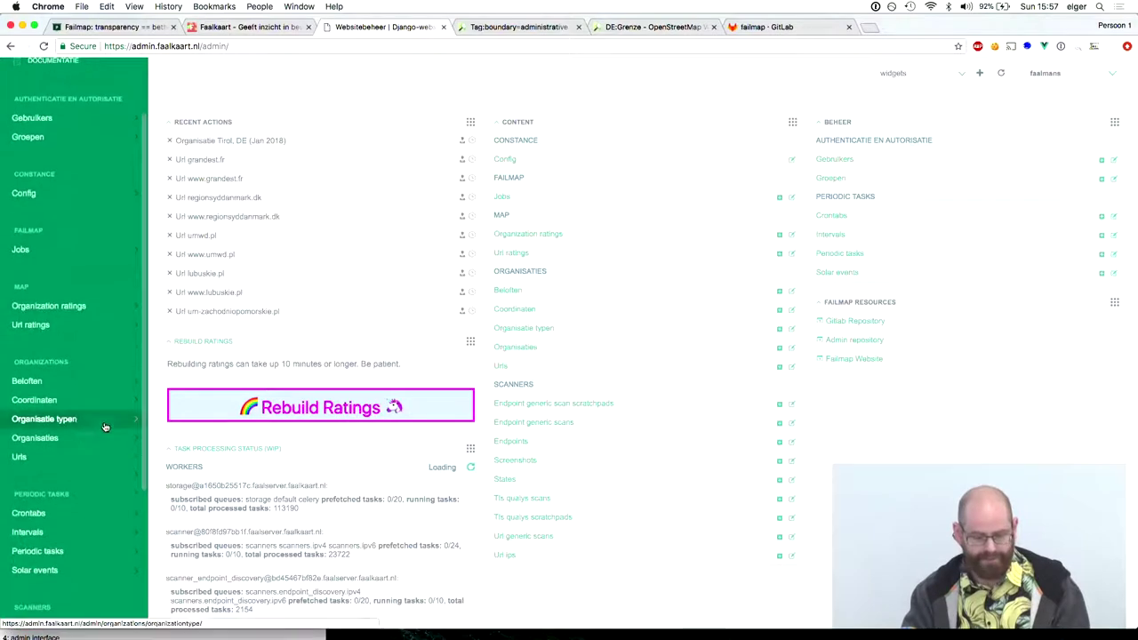
{"action": "scroll", "coordinate": [72, 458], "scroll_direction": "down", "scroll_amount": 3}
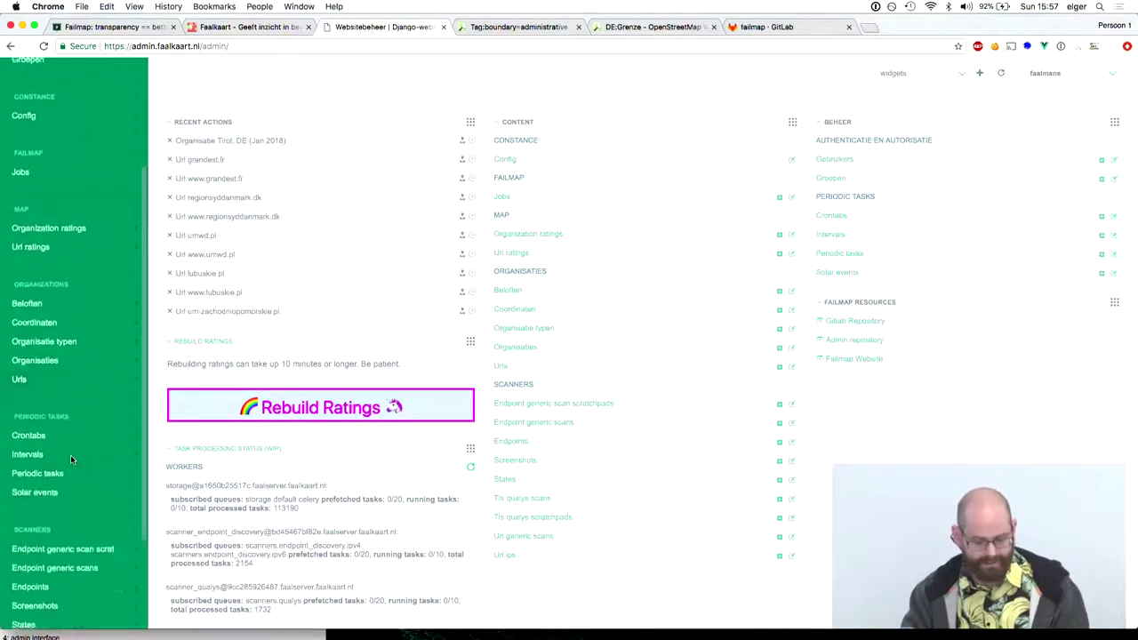
{"action": "left_click", "coordinate": [89, 349]}
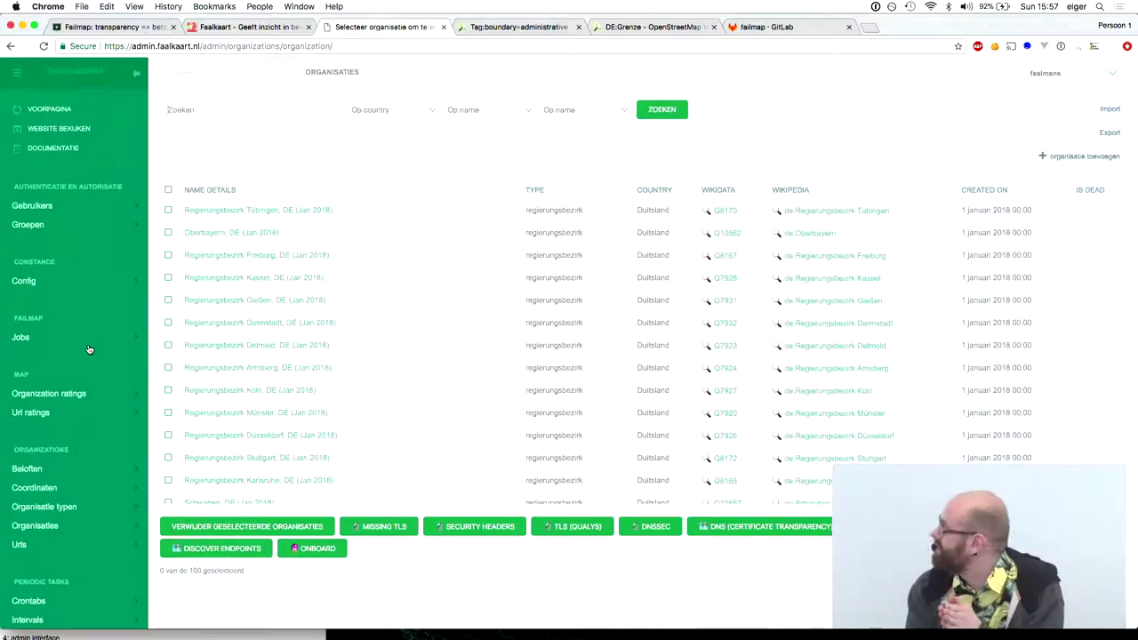
{"action": "scroll", "coordinate": [262, 317], "scroll_direction": "down", "scroll_amount": 10}
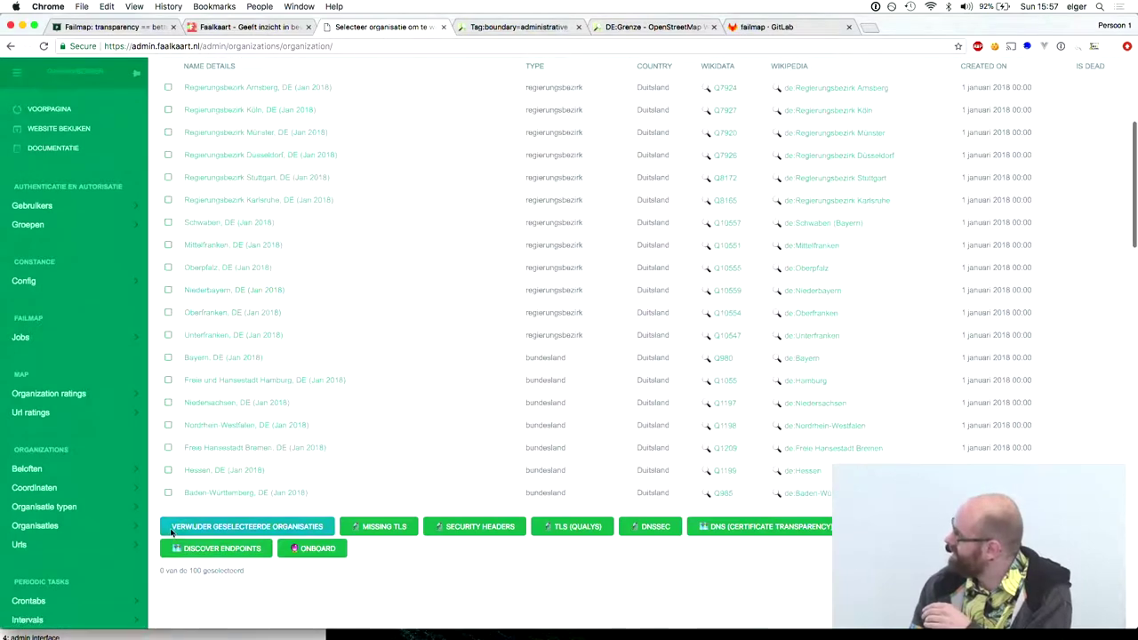
{"action": "left_click", "coordinate": [103, 543]}
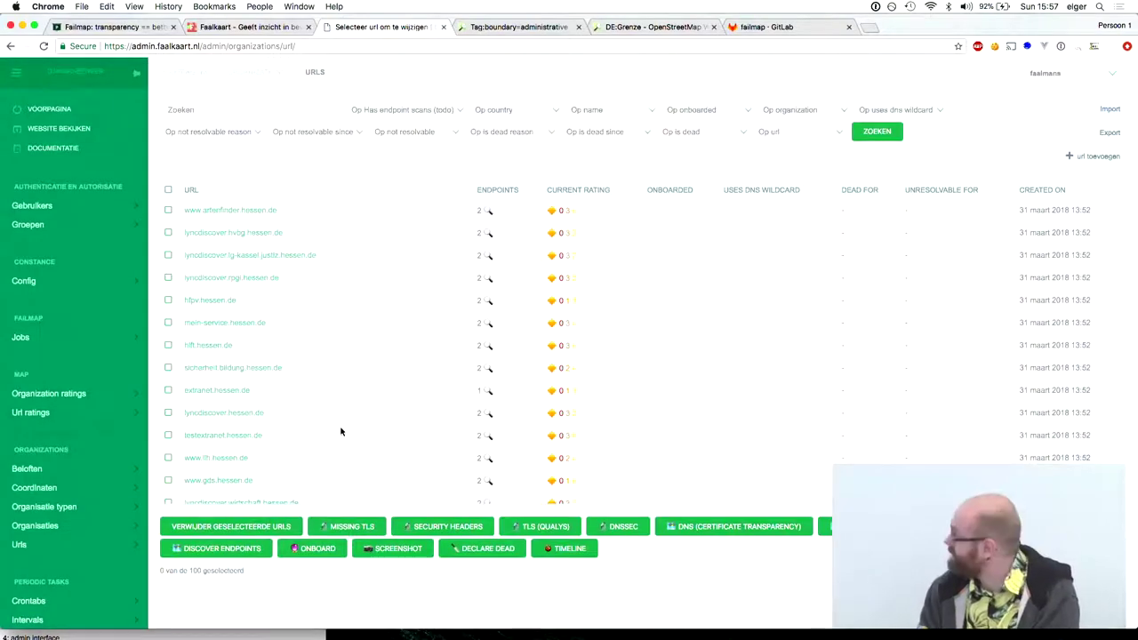
{"action": "left_click", "coordinate": [257, 213]}
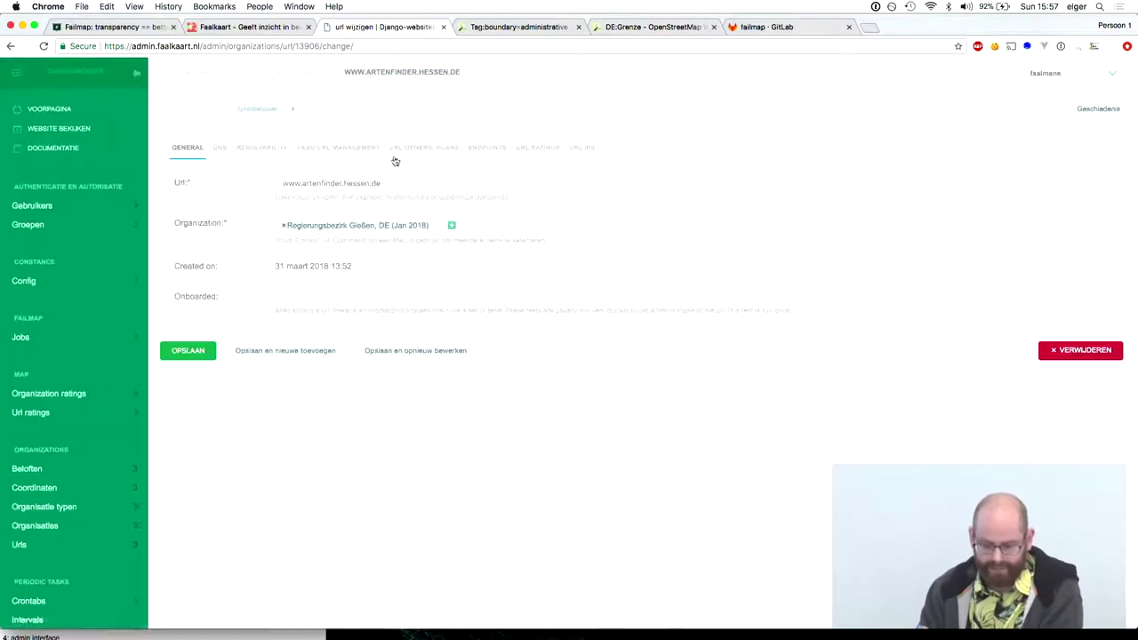
{"action": "left_click", "coordinate": [488, 149]}
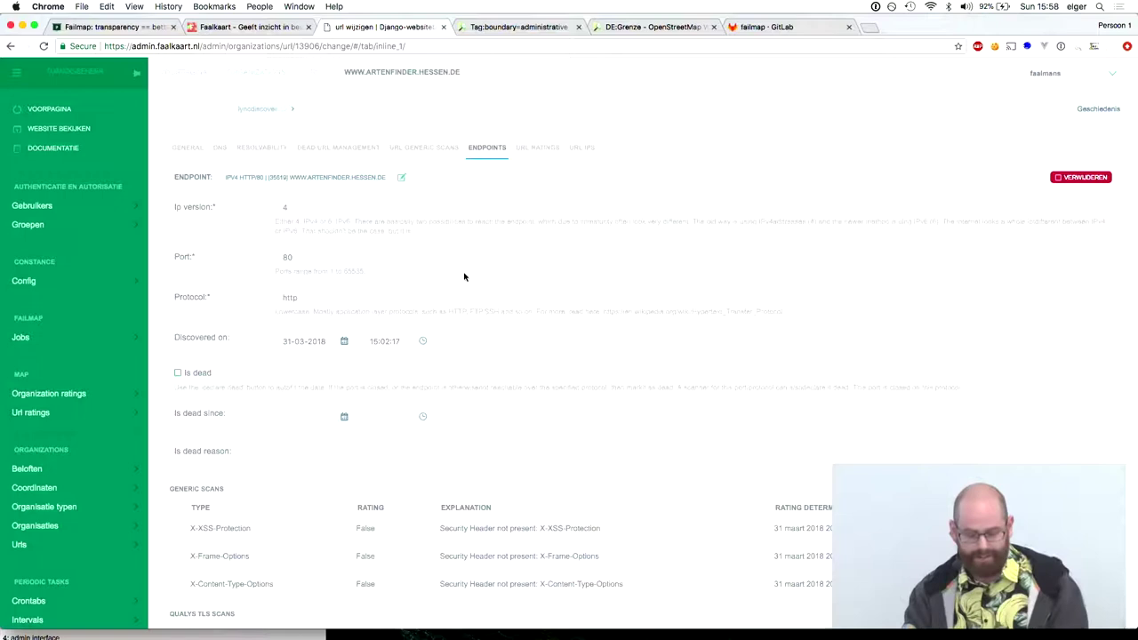
{"action": "scroll", "coordinate": [464, 276], "scroll_direction": "down", "scroll_amount": 5}
{"action": "scroll", "coordinate": [464, 276], "scroll_direction": "down", "scroll_amount": 5}
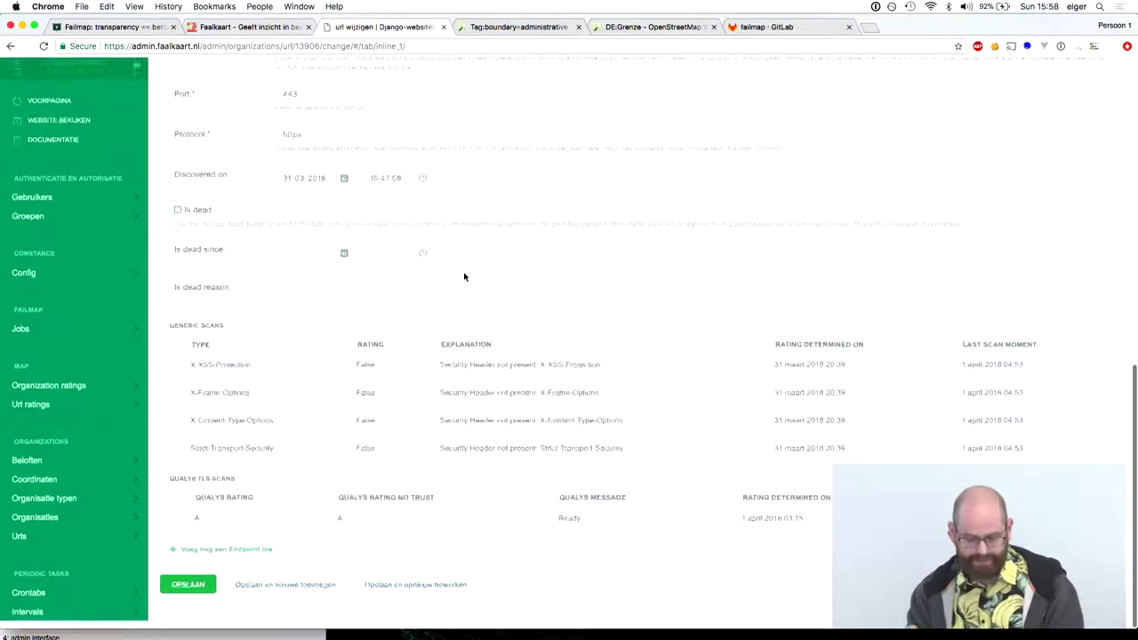
Highlight the generic scans and Qualys TLS scans of the https endpoint on port 443, and clear the highlight.
{"action": "right_click", "coordinate": [471, 262]}
{"action": "left_click", "coordinate": [268, 346]}
{"action": "left_click_drag", "start_coordinate": [207, 334], "coordinate": [252, 527]}
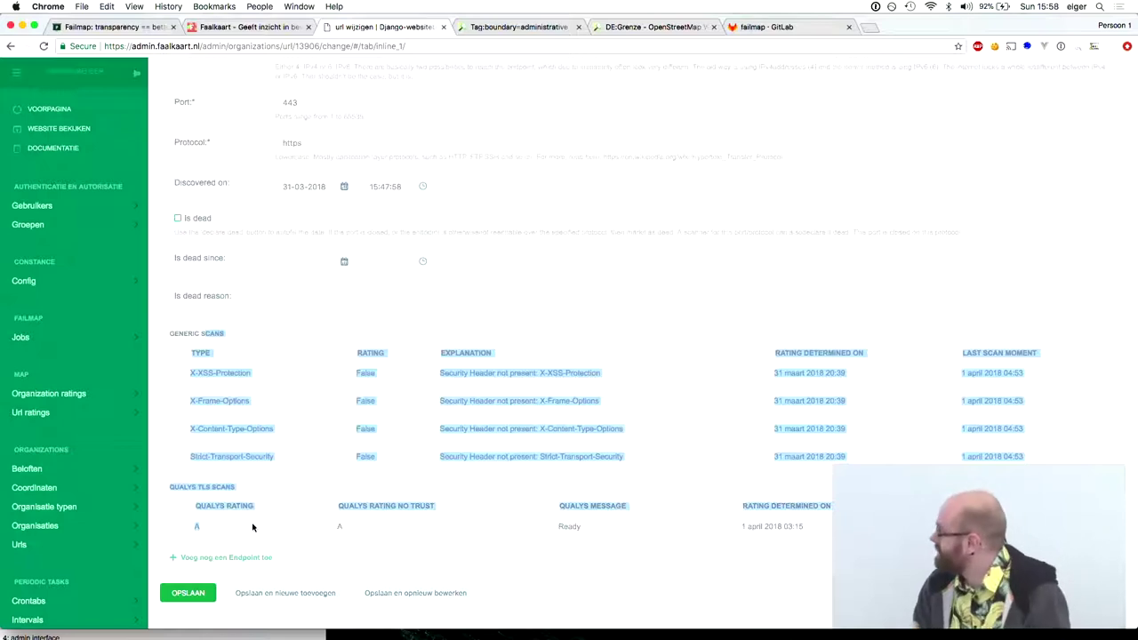
{"action": "left_click", "coordinate": [252, 527]}
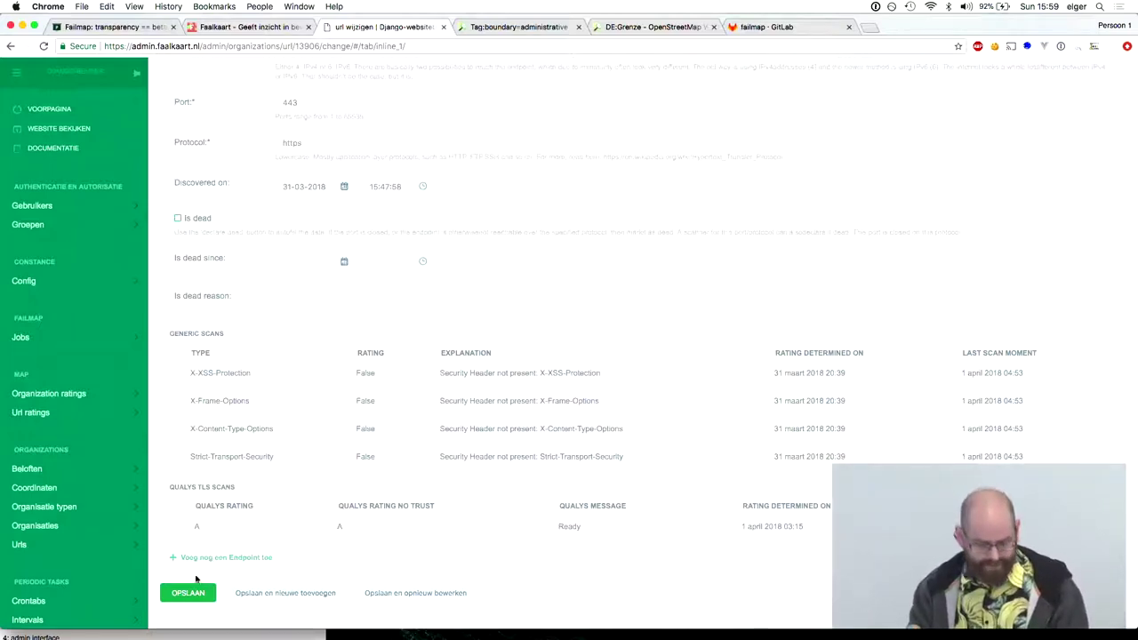
Switch to TextEdit and look up the next topic in presentatie faalkaart.rtf.
{"action": "mouse_move", "coordinate": [193, 637]}
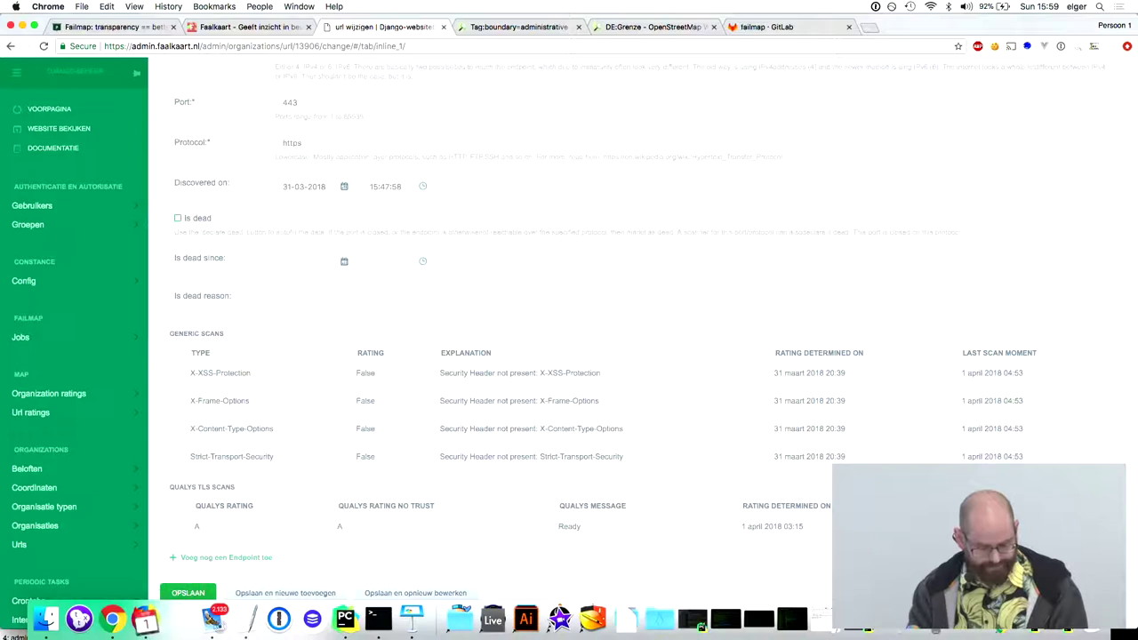
{"action": "key", "text": "super+Tab"}
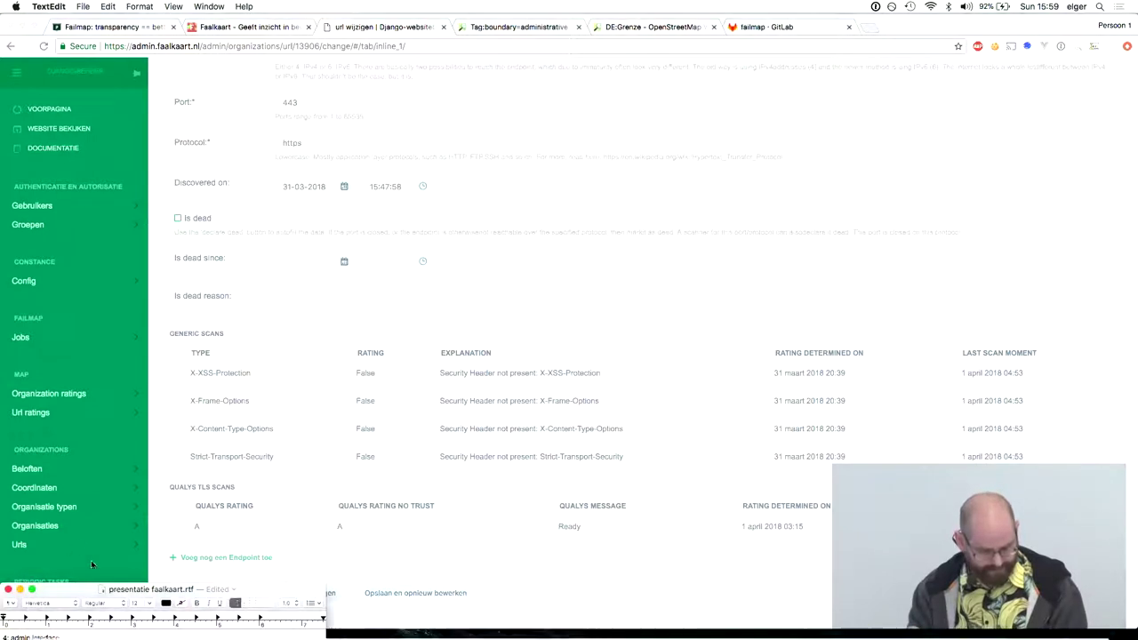
{"action": "scroll", "coordinate": [87, 634], "scroll_direction": "down", "scroll_amount": 3}
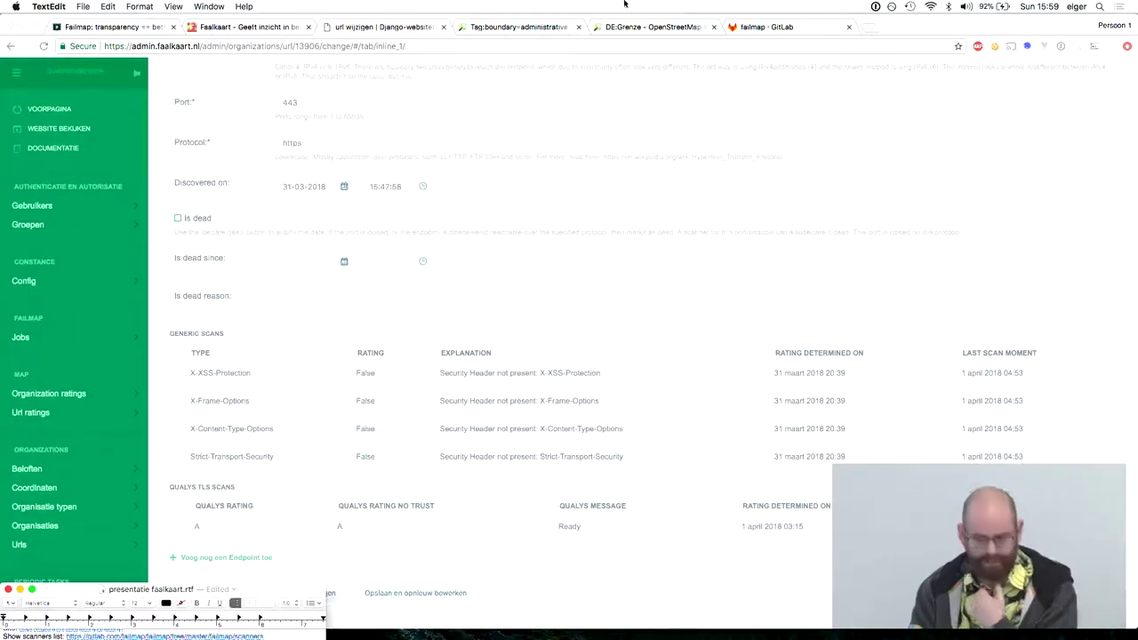
In Chrome, open the failmap group's server project on GitLab in a new tab and read its Development documentation.
{"action": "left_click", "coordinate": [794, 26]}
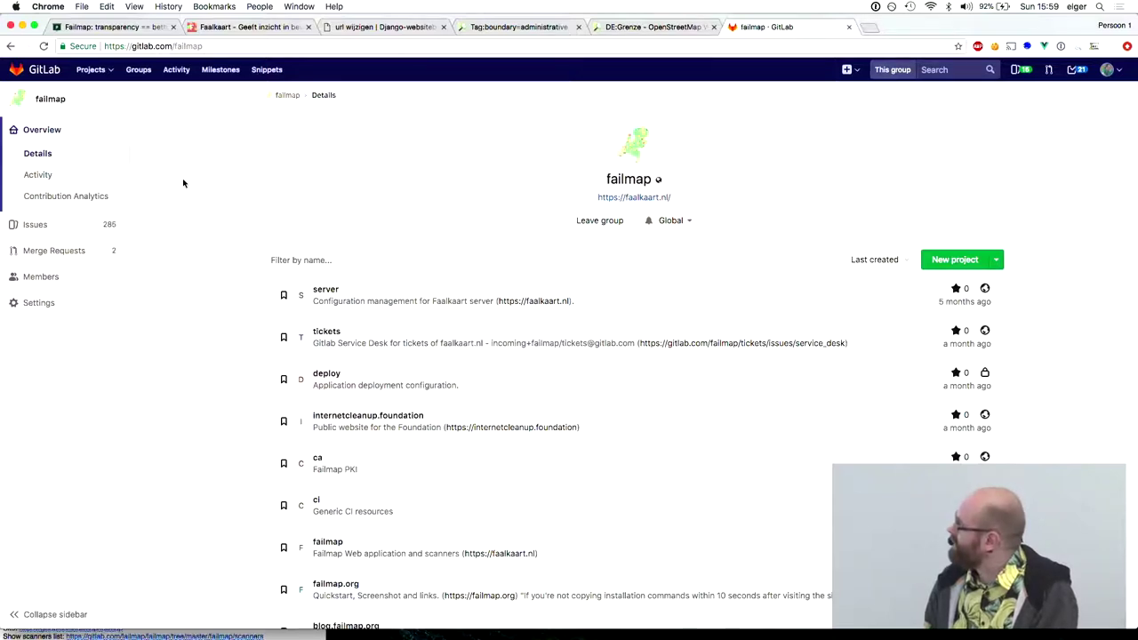
{"action": "left_click", "coordinate": [335, 288], "text": "super"}
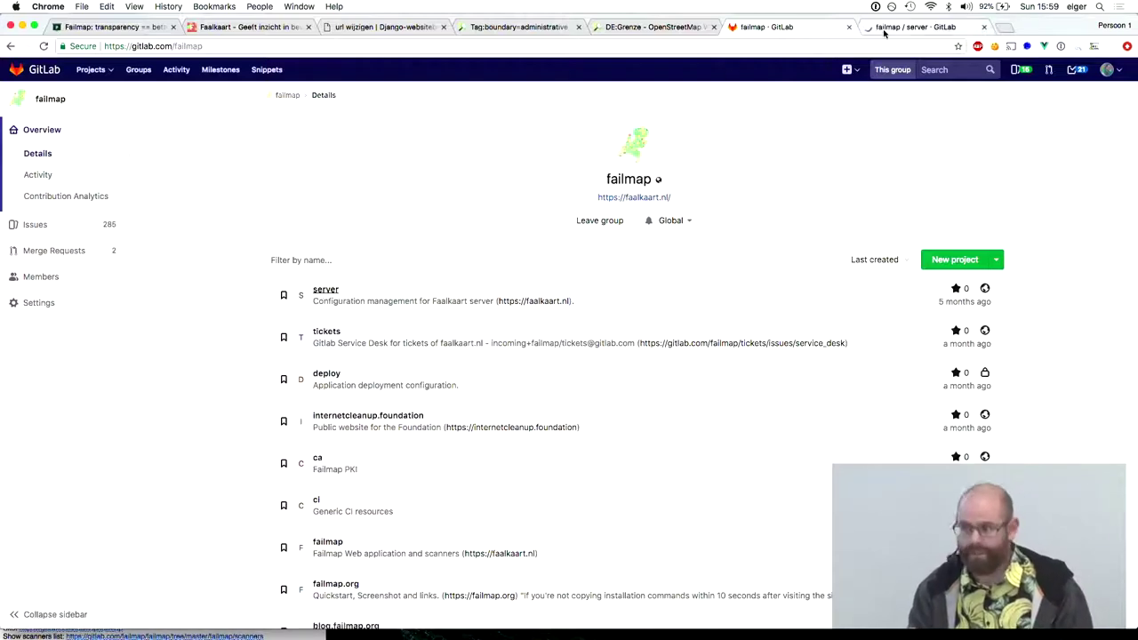
{"action": "left_click", "coordinate": [885, 29]}
{"action": "scroll", "coordinate": [423, 412], "scroll_direction": "down", "scroll_amount": 8}
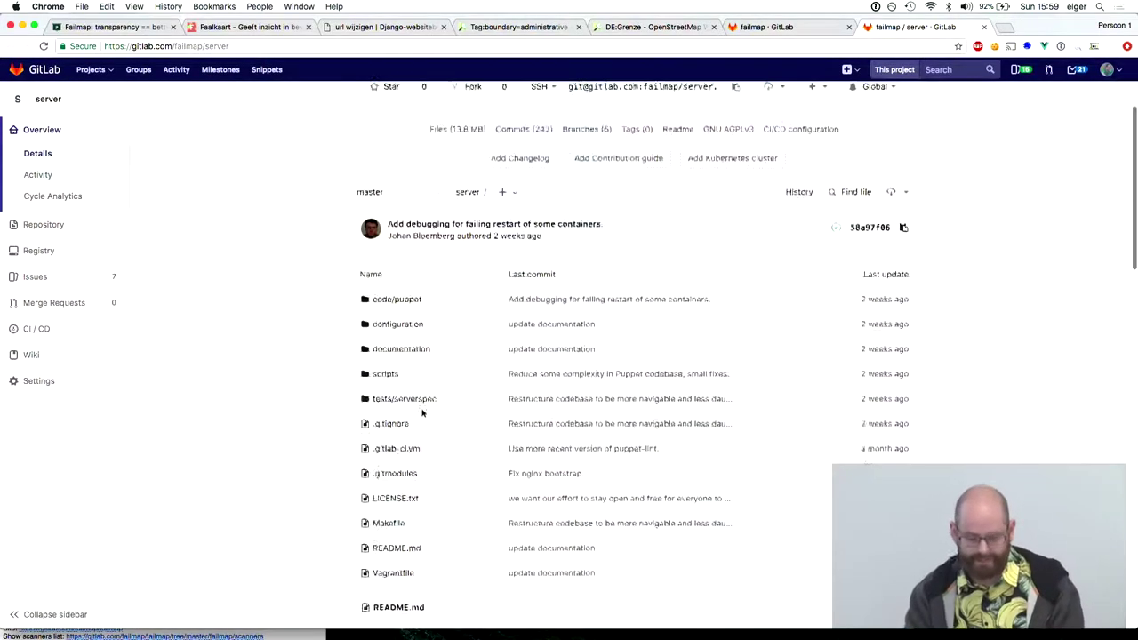
{"action": "scroll", "coordinate": [424, 415], "scroll_direction": "down", "scroll_amount": 6}
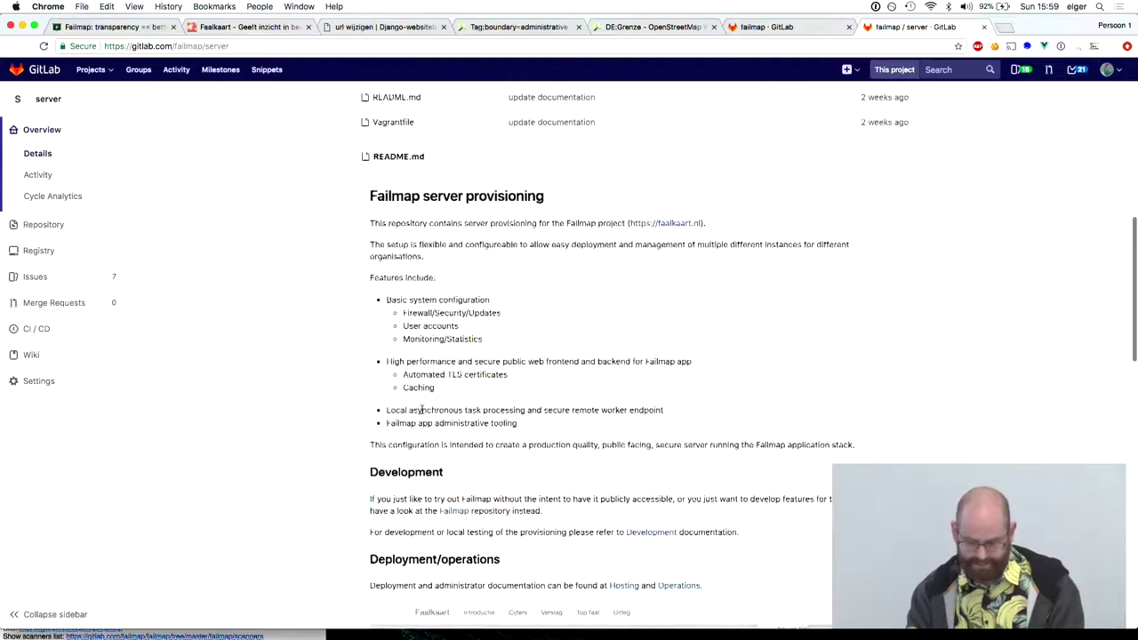
{"action": "left_click", "coordinate": [649, 535]}
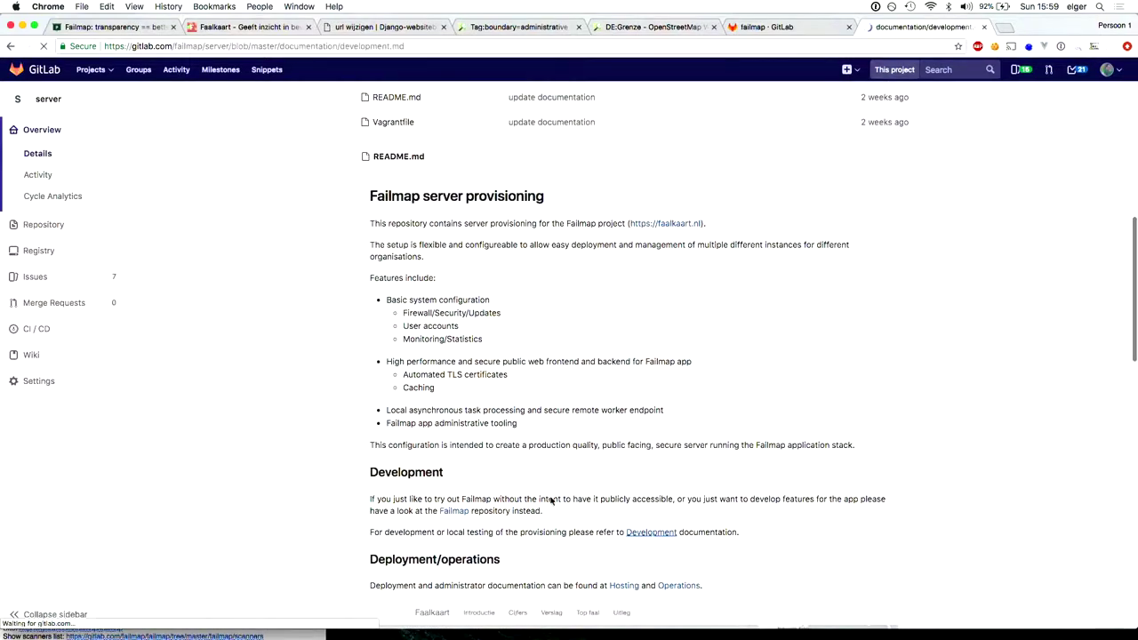
{"action": "scroll", "coordinate": [550, 502], "scroll_direction": "down", "scroll_amount": 4}
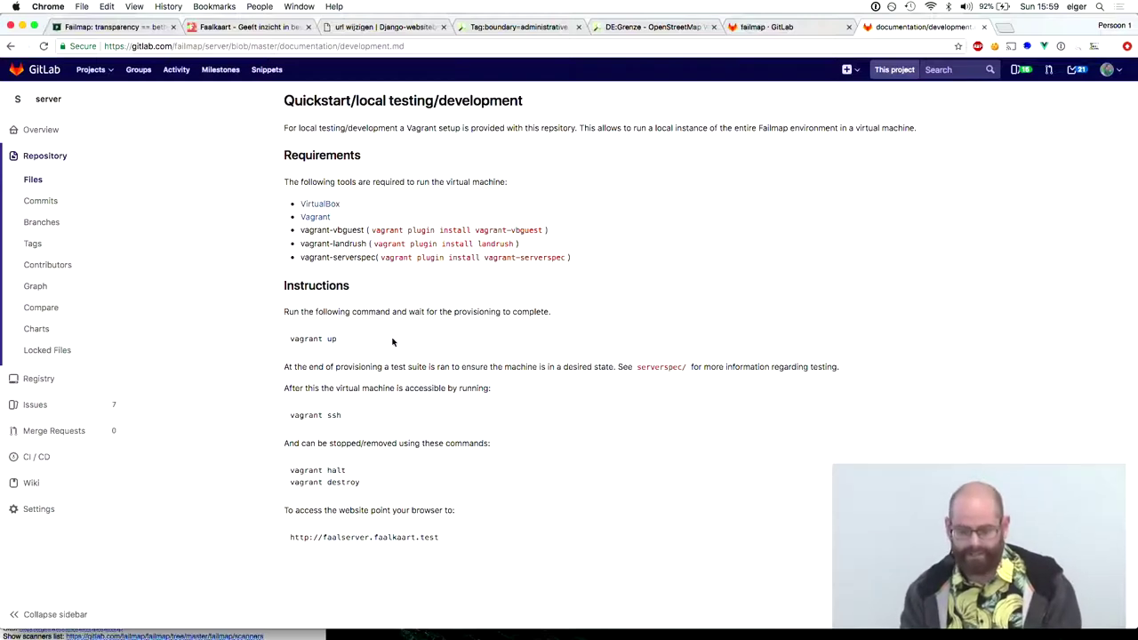
Close the server project and look through the repository files of the failmap web application project.
{"action": "key", "text": "super+w"}
{"action": "scroll", "coordinate": [360, 404], "scroll_direction": "down", "scroll_amount": 2}
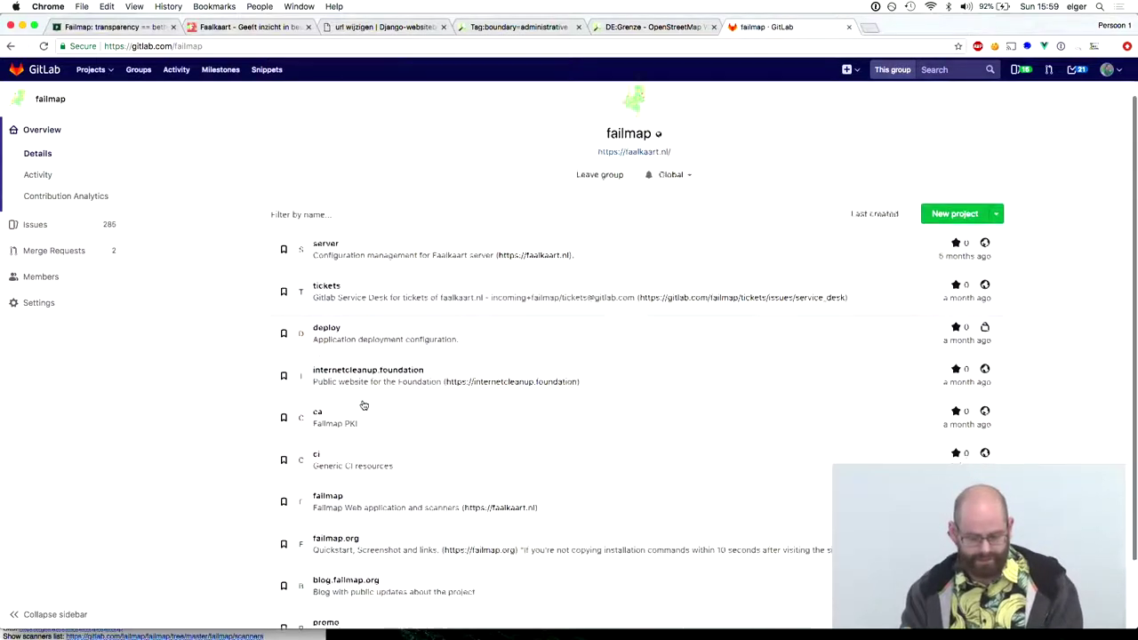
{"action": "left_click", "coordinate": [345, 450]}
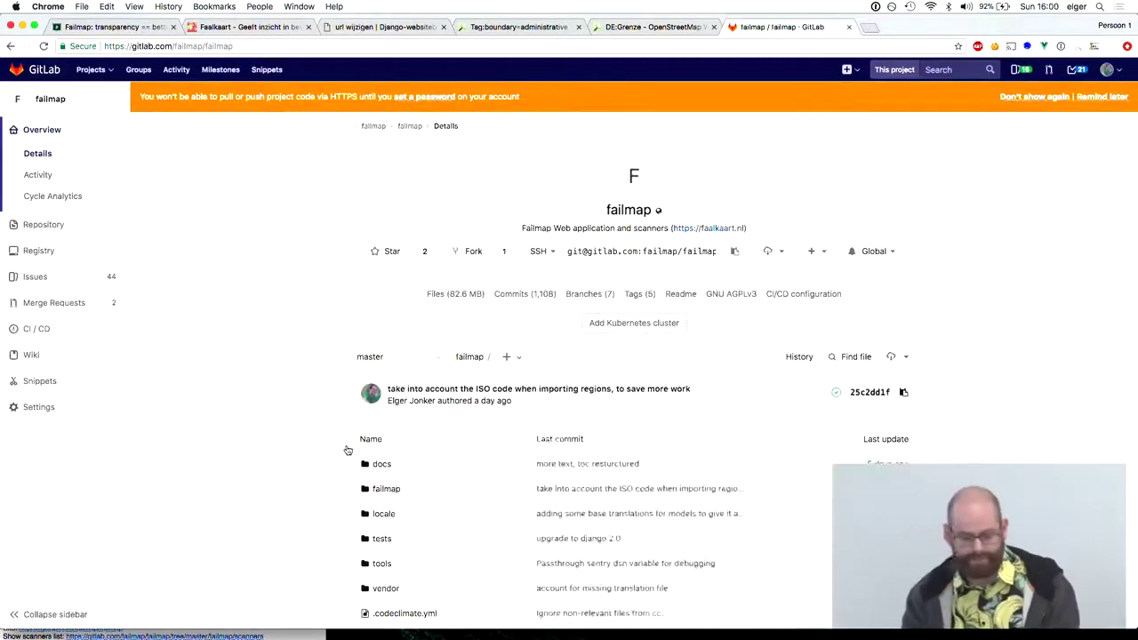
{"action": "scroll", "coordinate": [348, 451], "scroll_direction": "down", "scroll_amount": 2}
{"action": "scroll", "coordinate": [348, 451], "scroll_direction": "down", "scroll_amount": 4}
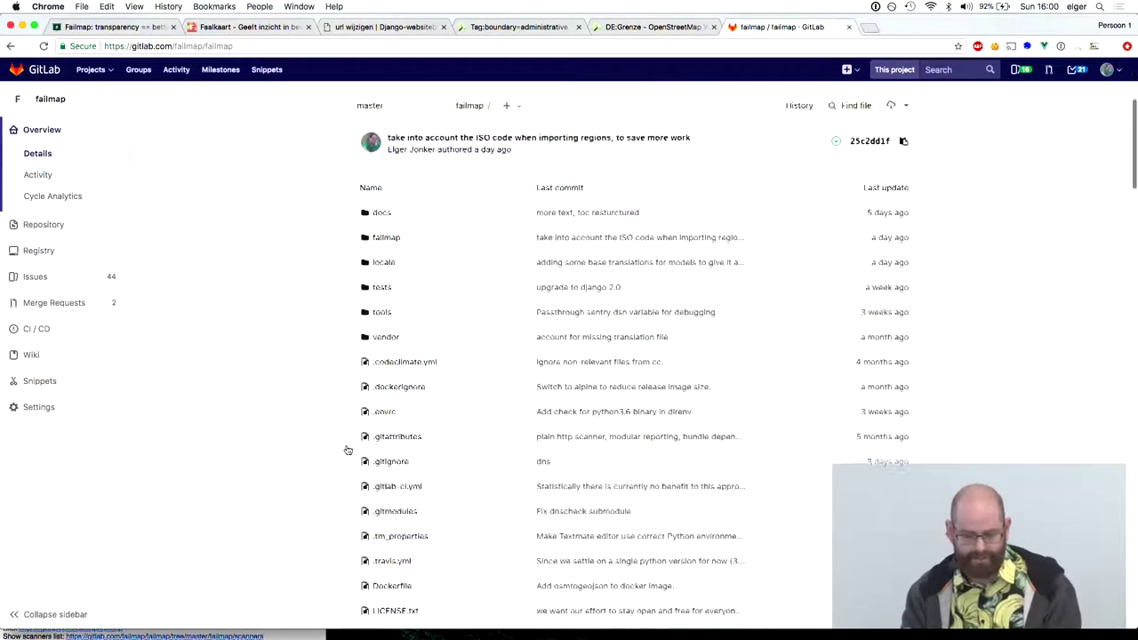
{"action": "scroll", "coordinate": [348, 450], "scroll_direction": "down", "scroll_amount": 1}
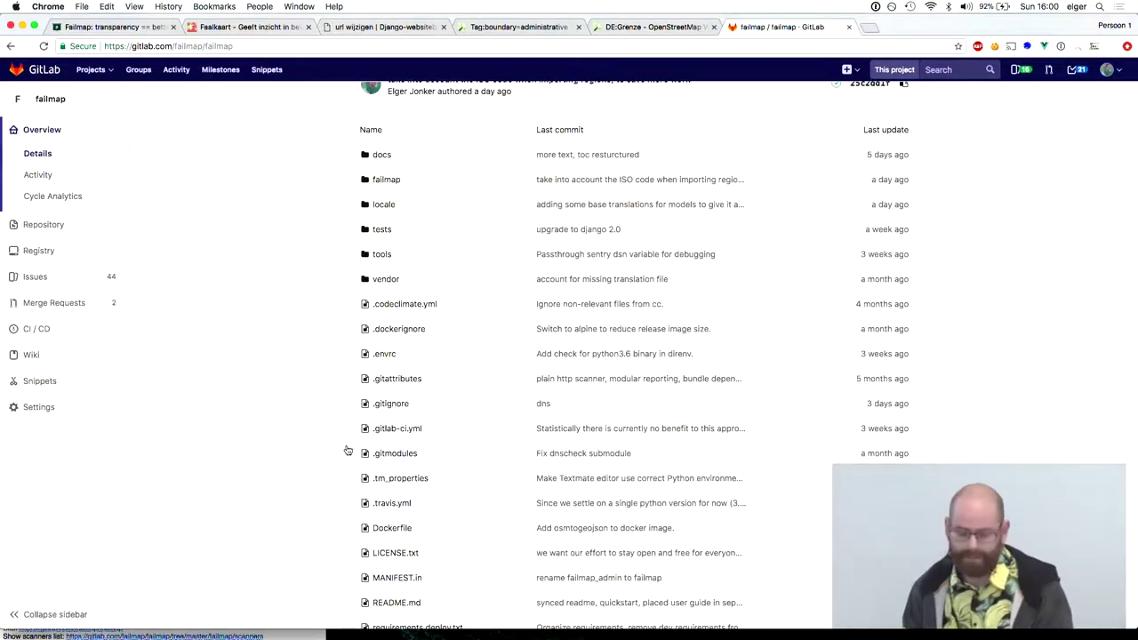
{"action": "scroll", "coordinate": [347, 451], "scroll_direction": "down", "scroll_amount": 3}
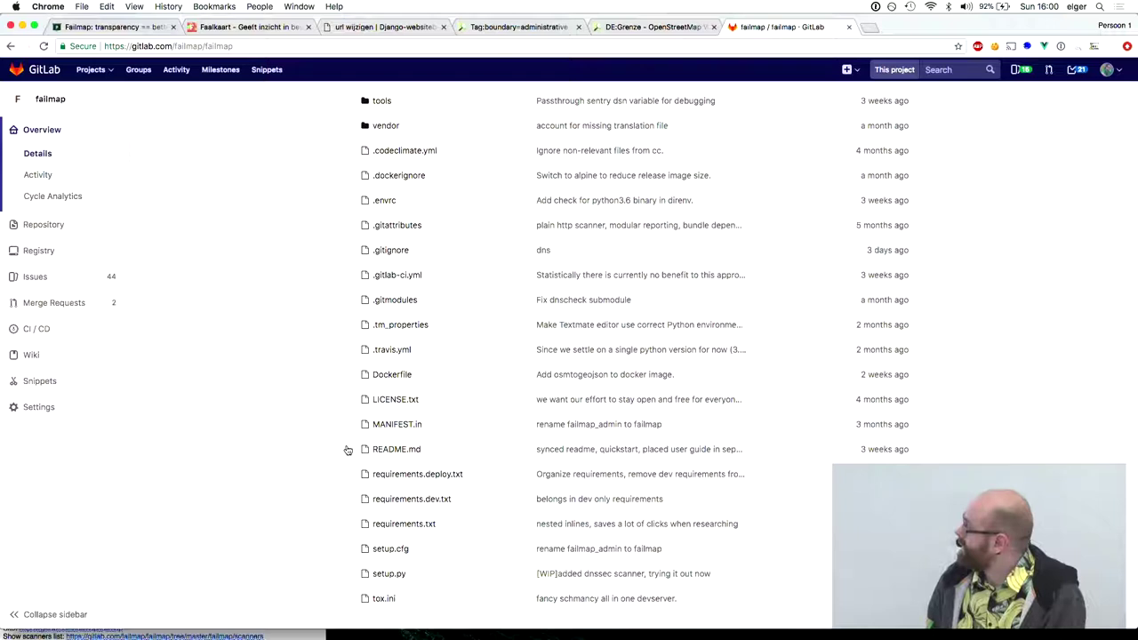
{"action": "scroll", "coordinate": [348, 450], "scroll_direction": "up", "scroll_amount": 10}
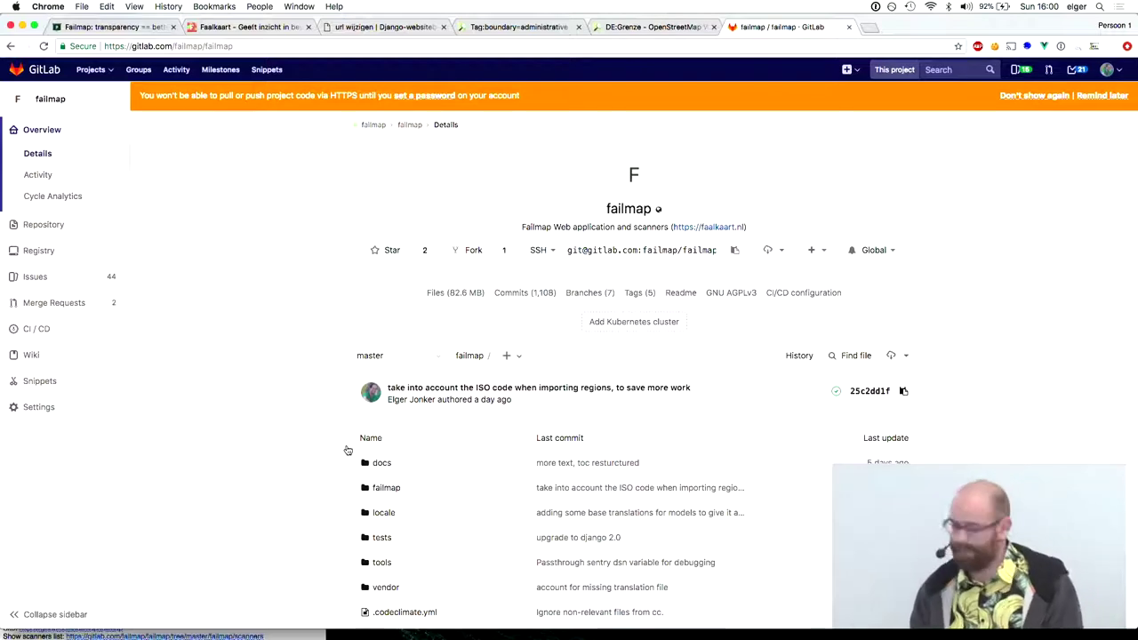
Check the next section of the presentation notes in TextEdit, and return to the failmap project in Chrome.
{"action": "left_click", "coordinate": [283, 636]}
{"action": "scroll", "coordinate": [280, 635], "scroll_direction": "down", "scroll_amount": 5}
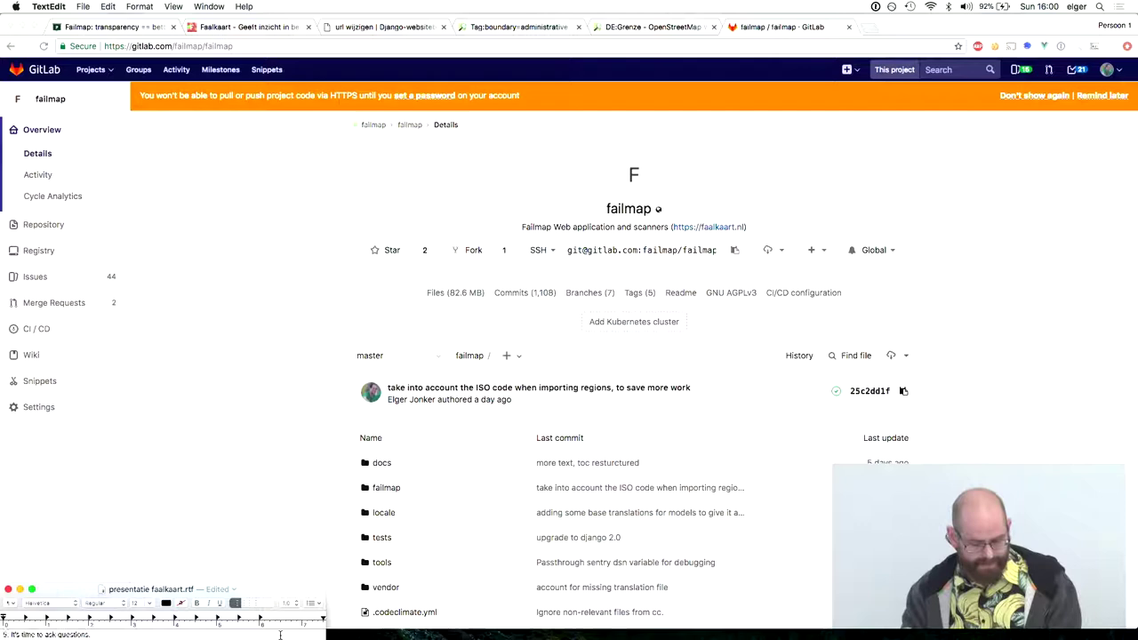
{"action": "left_click", "coordinate": [307, 329]}
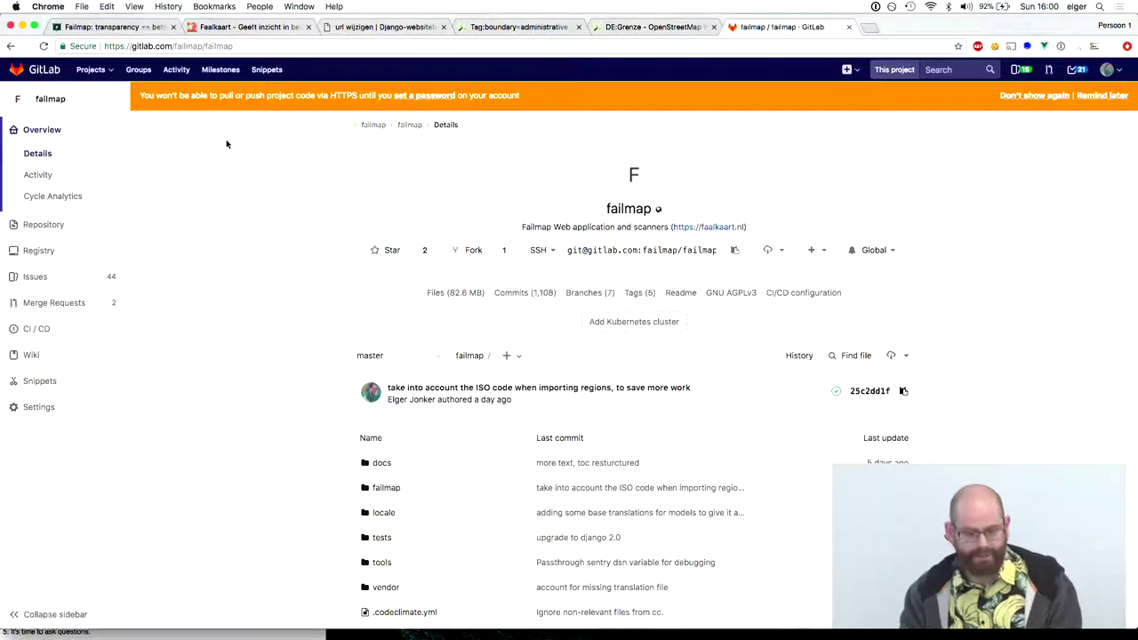